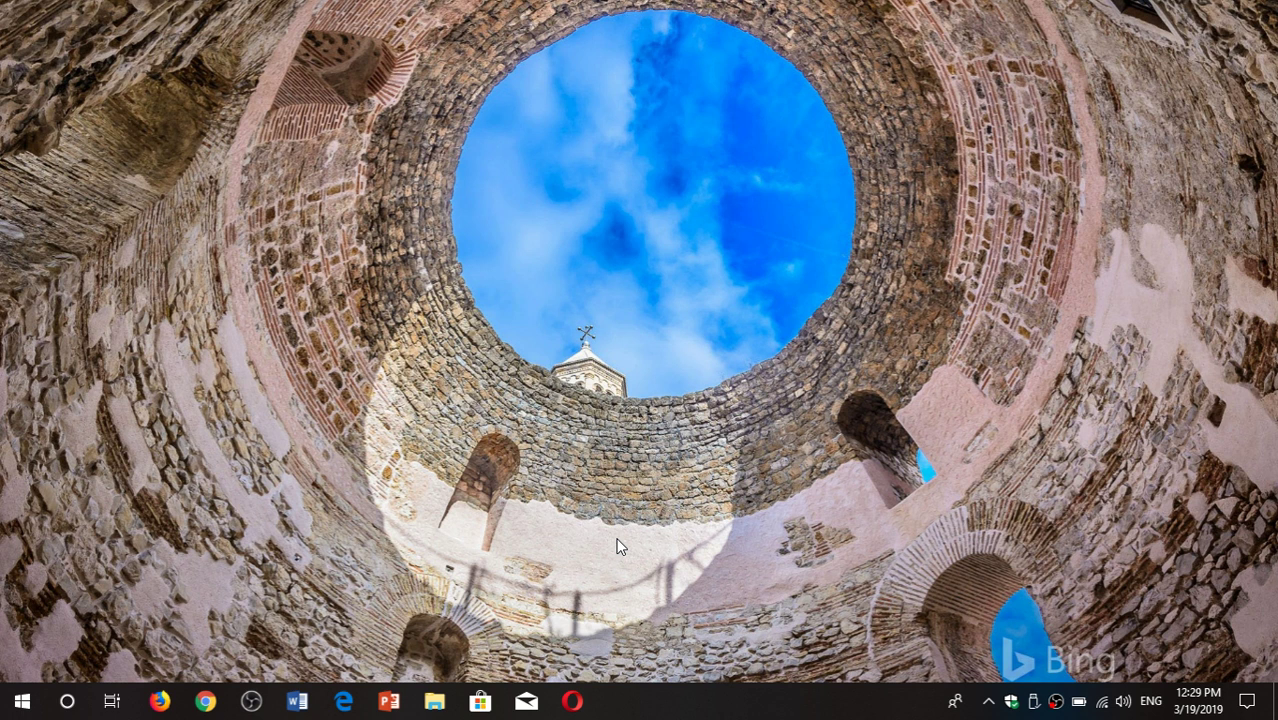
Step: Launch the Windows Settings app from the Start menu gear icon
left_click(1258, 700)
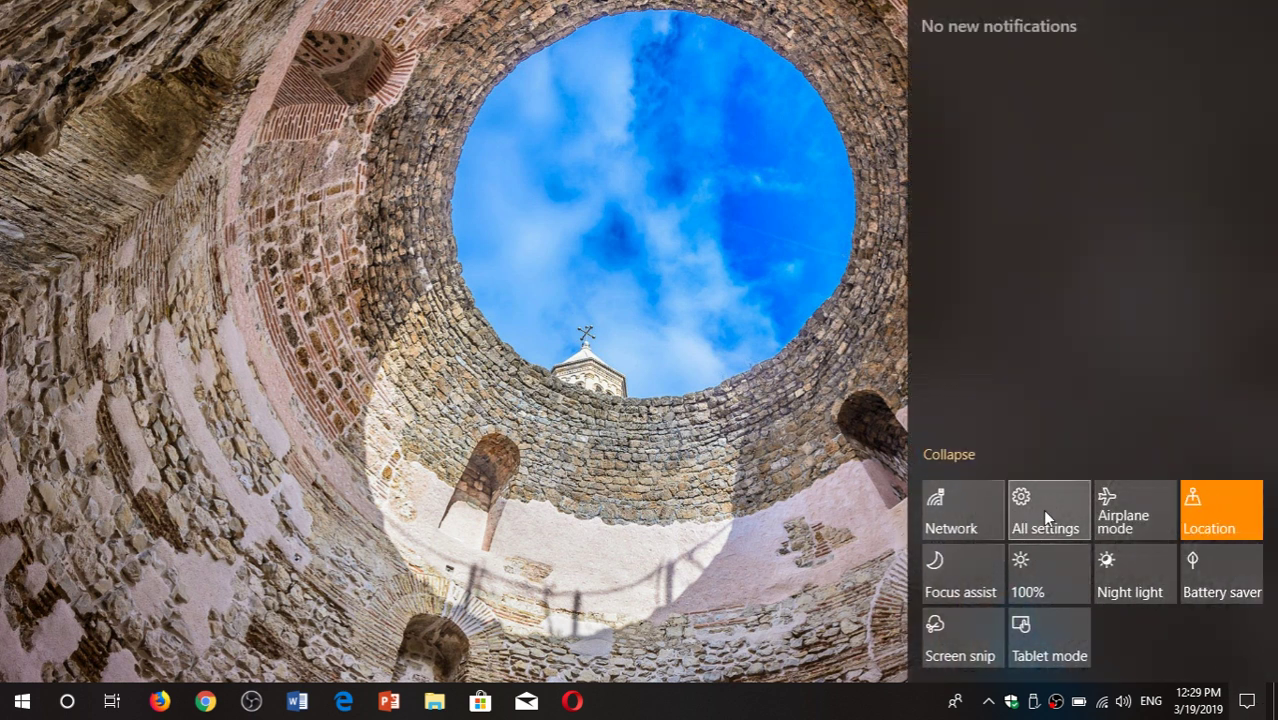
left_click(12, 708)
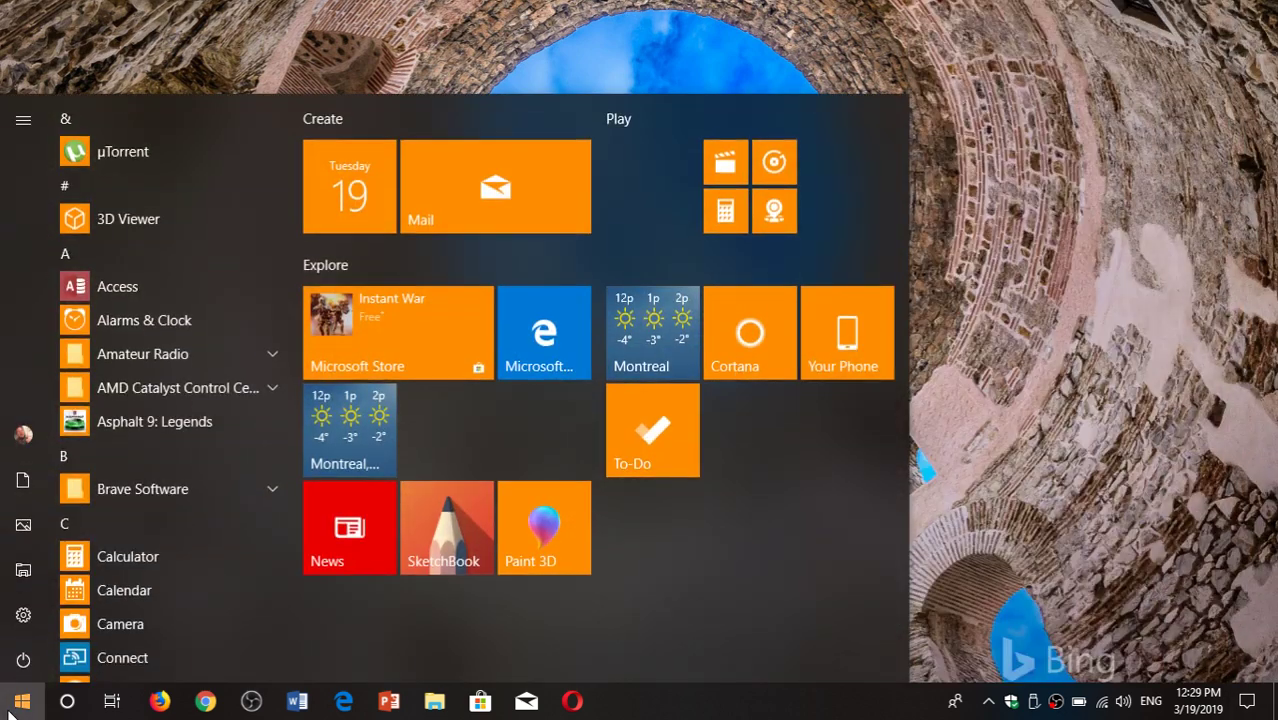
left_click(23, 617)
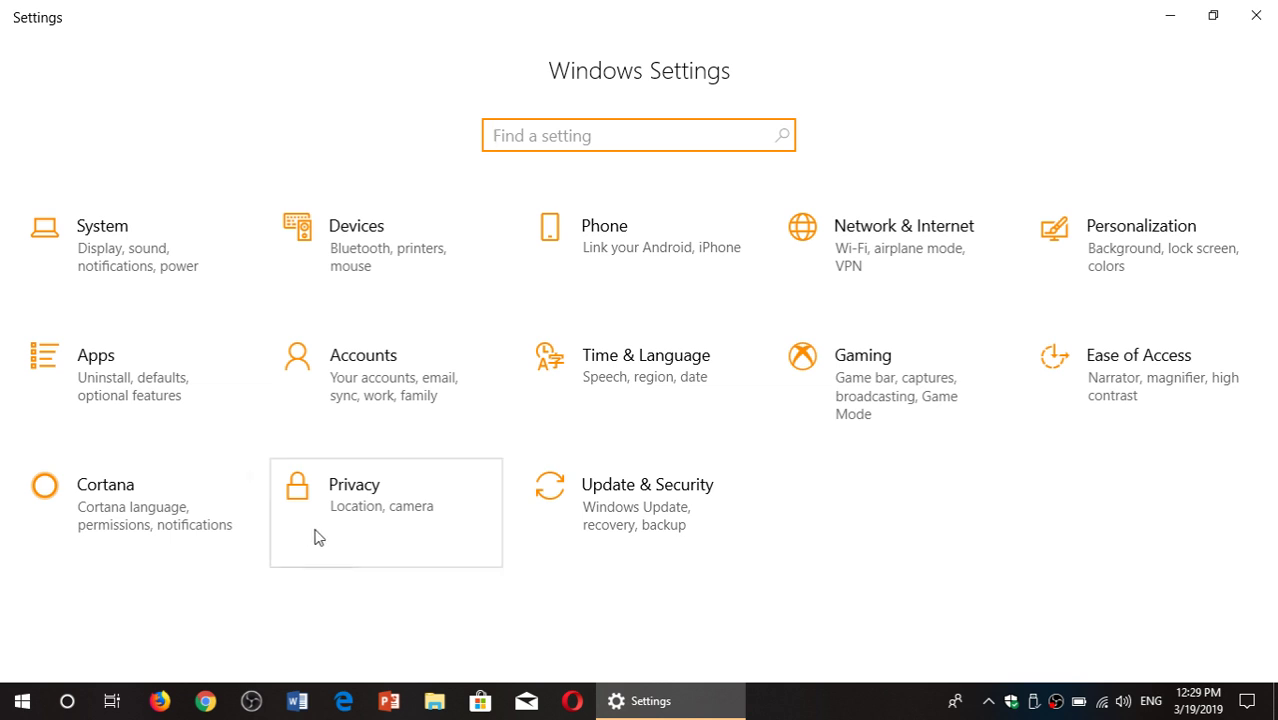
Step: Go to the Taskbar page under Personalization
left_click(1147, 256)
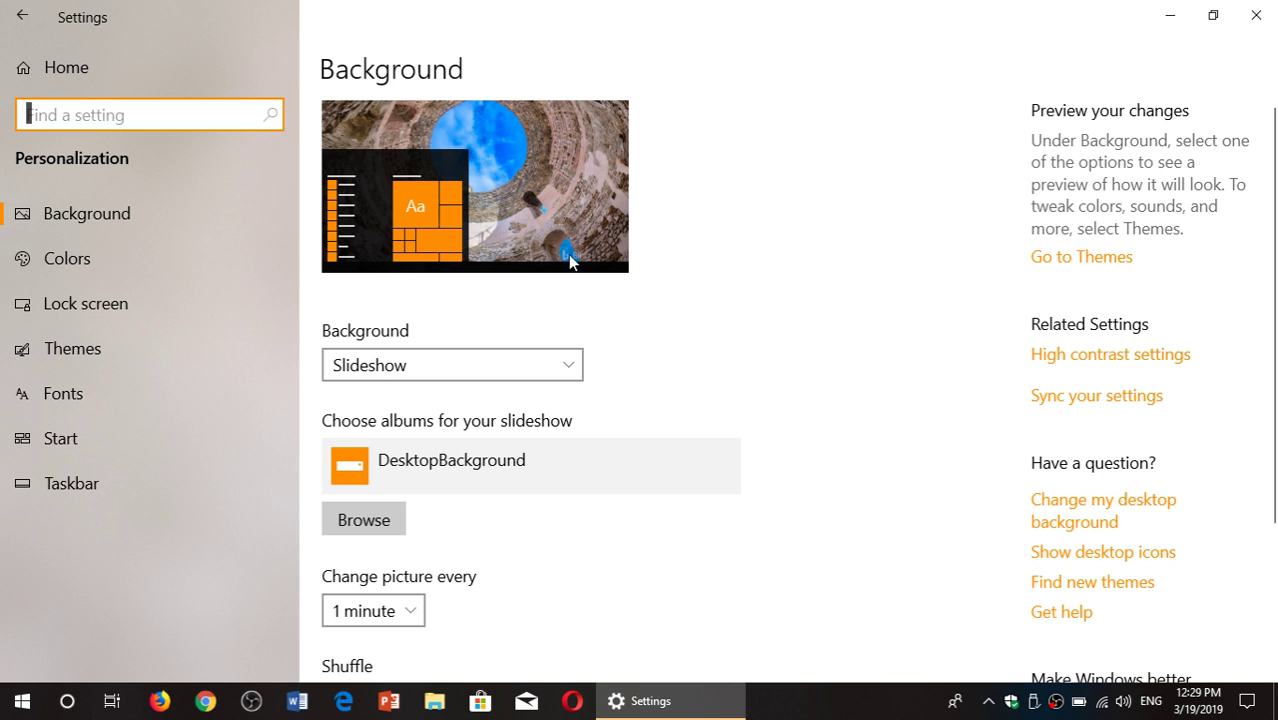
left_click(96, 485)
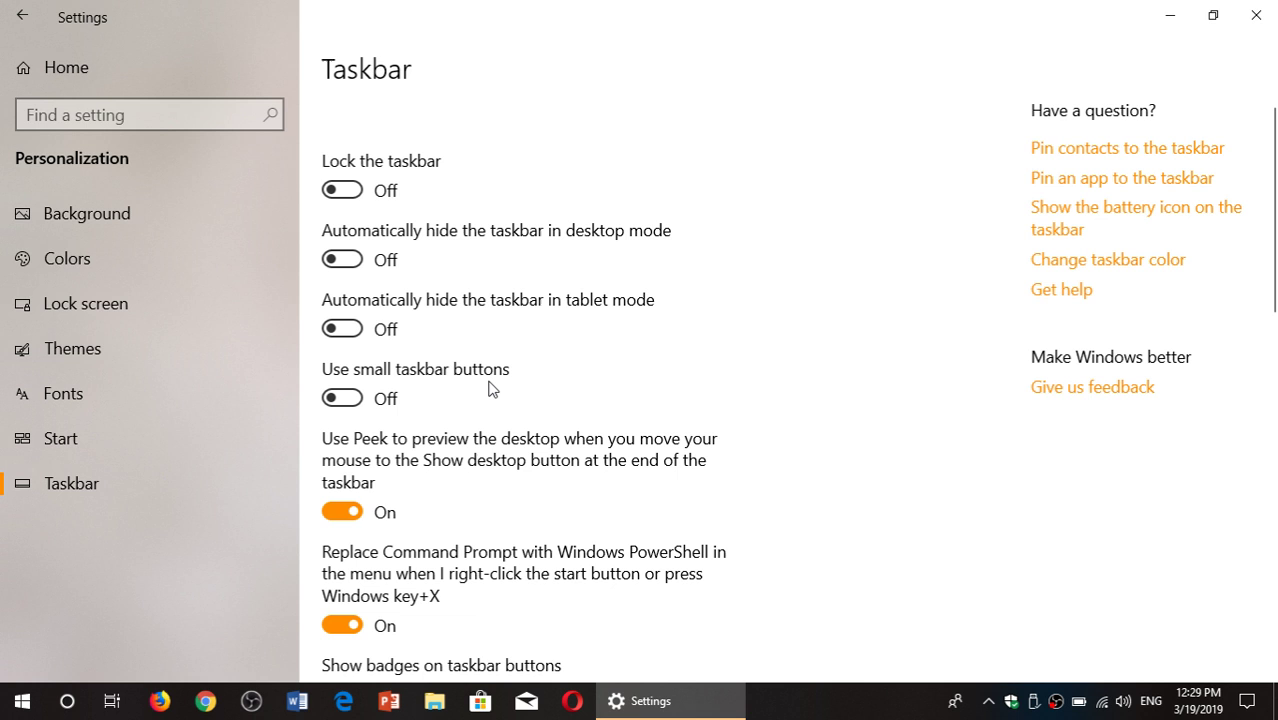
Step: Switch 'Use small taskbar buttons' on, off once, and back on
left_click(350, 402)
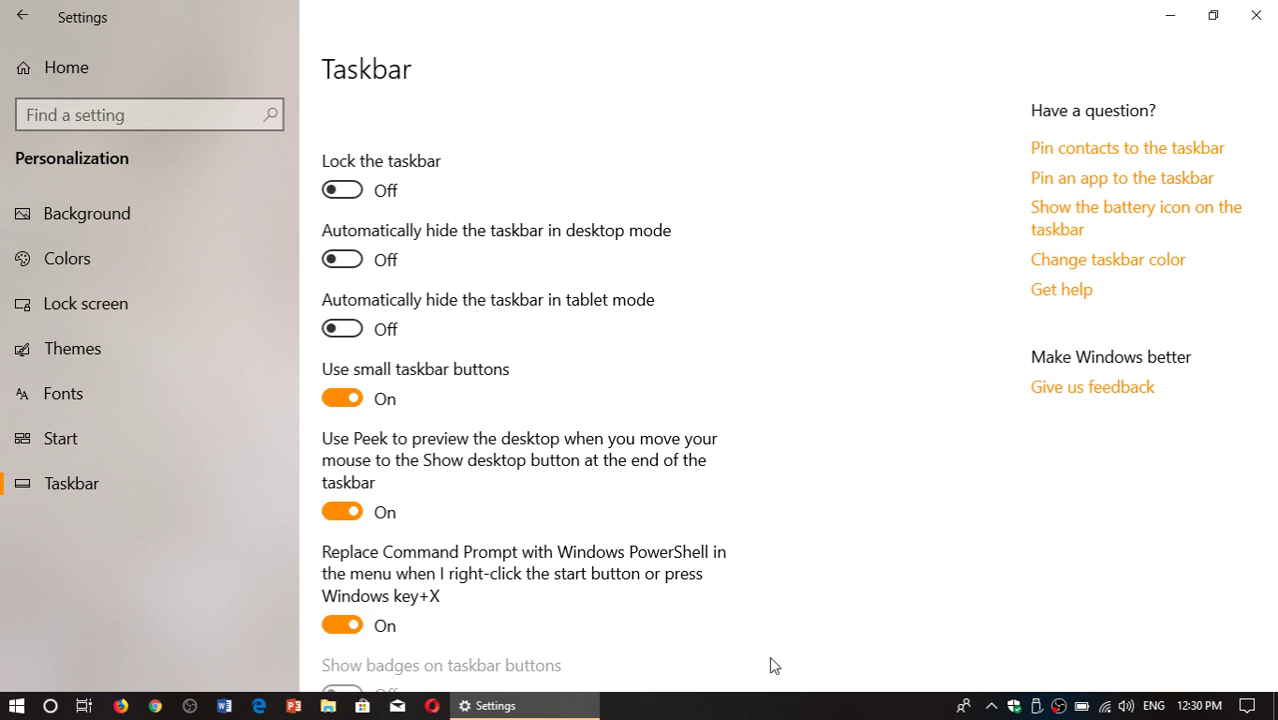
left_click(332, 402)
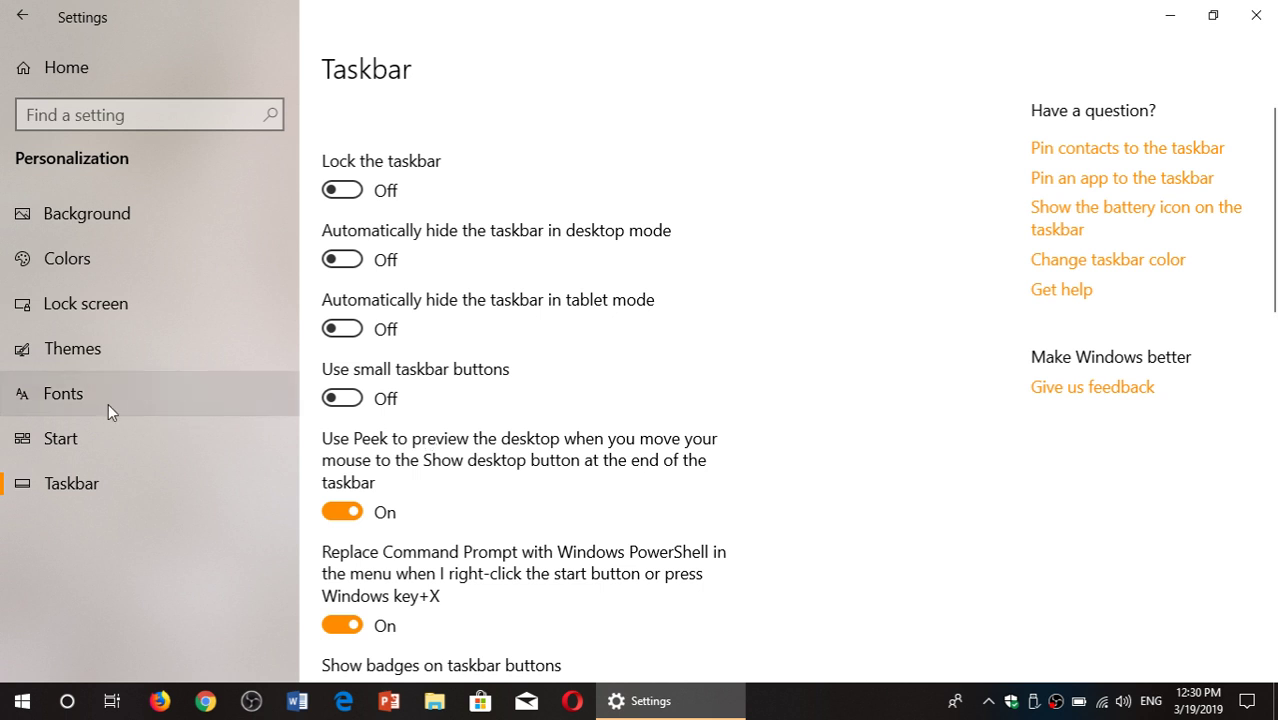
left_click(357, 397)
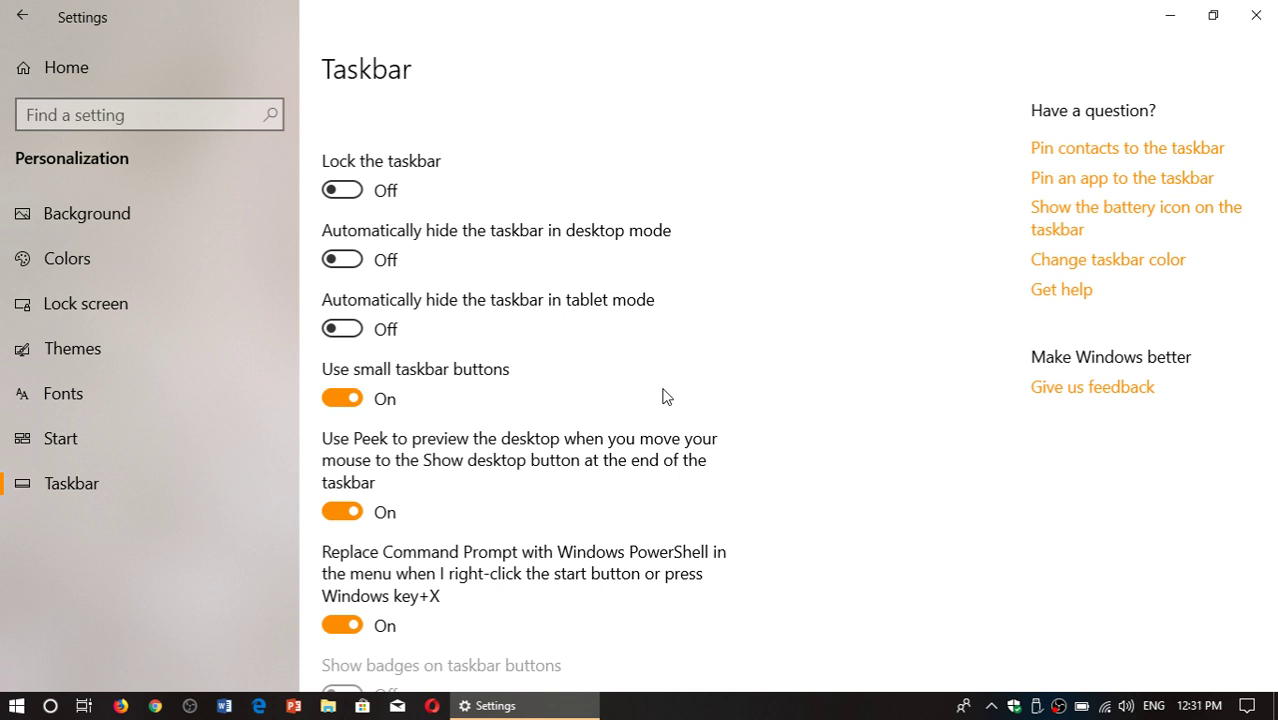
left_click(1256, 15)
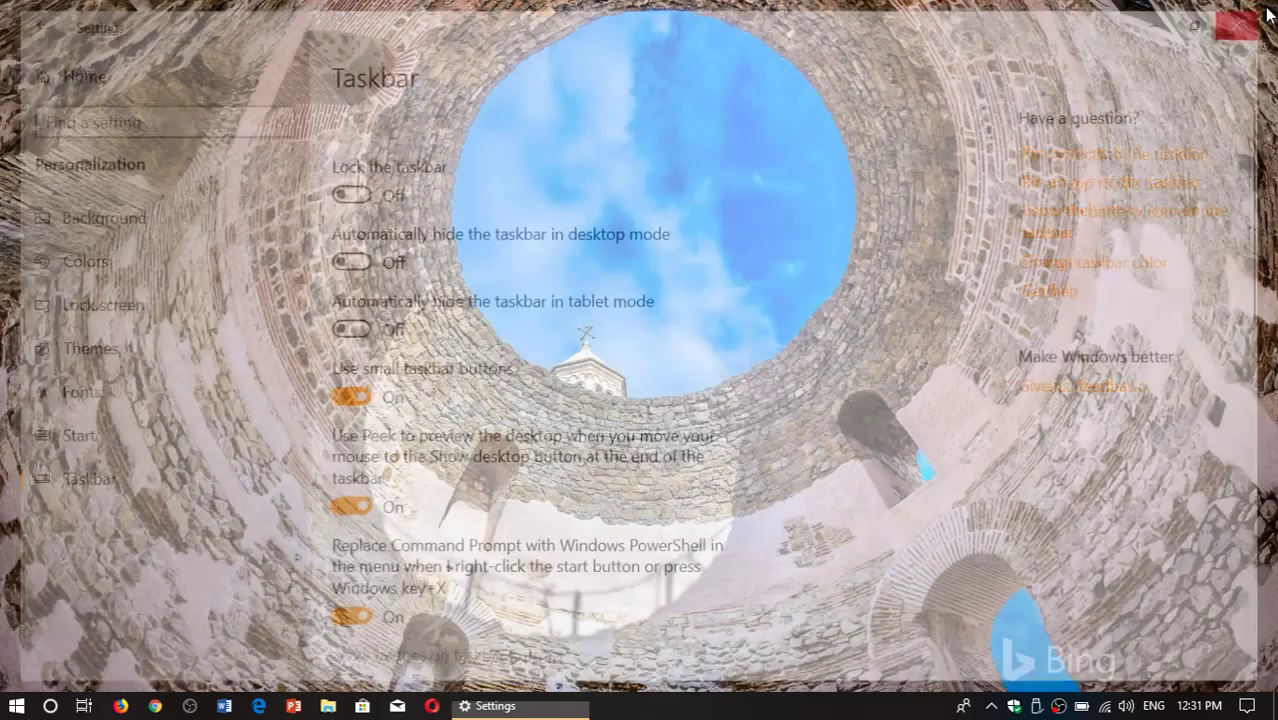
left_click(16, 706)
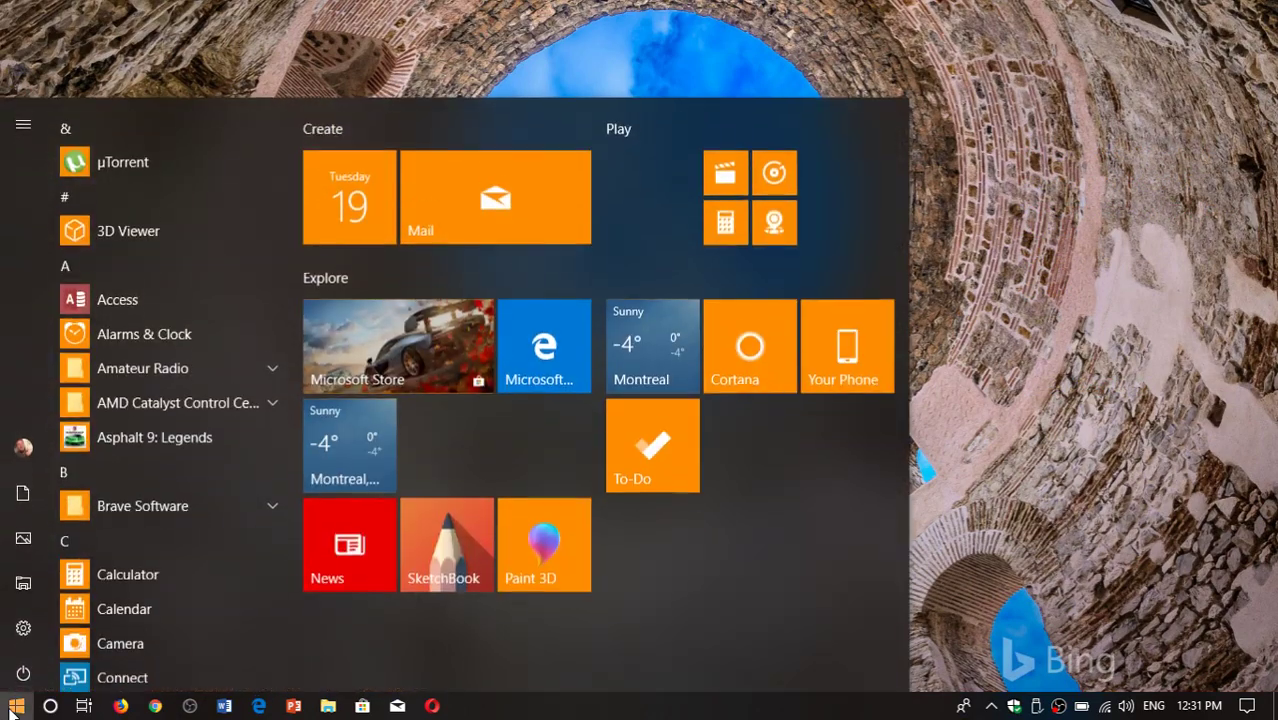
left_click(27, 633)
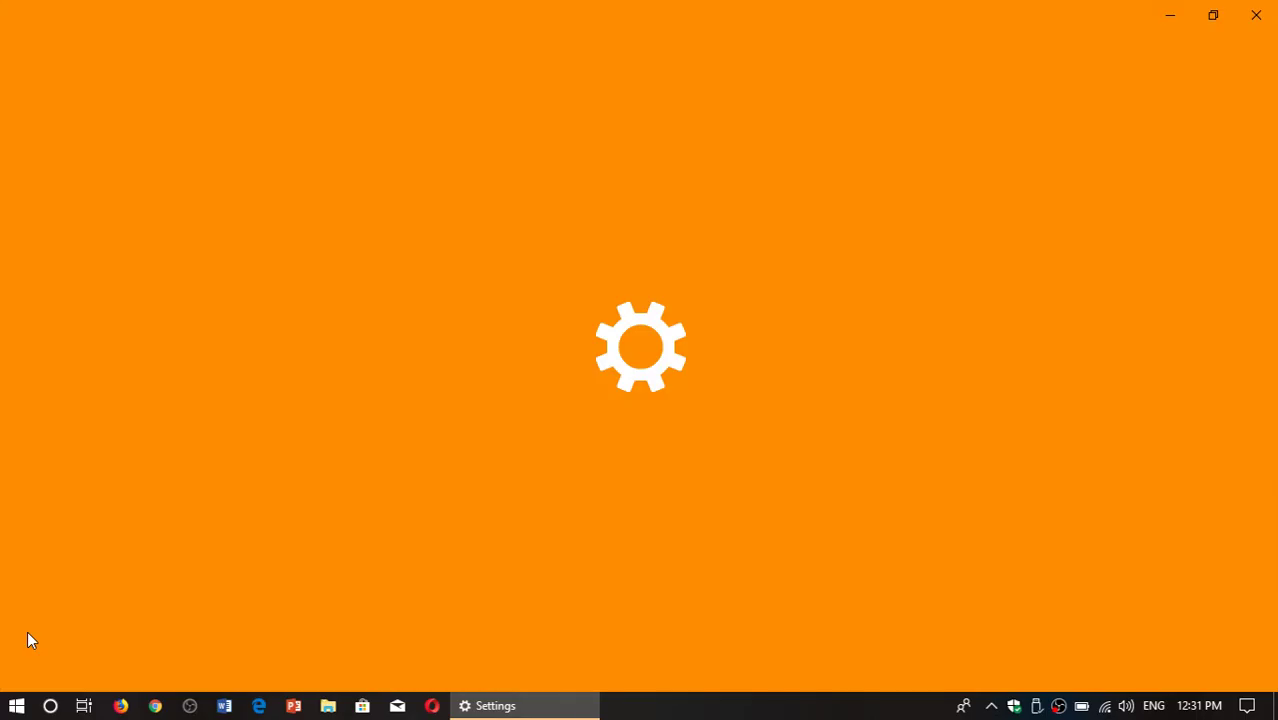
left_click(1163, 250)
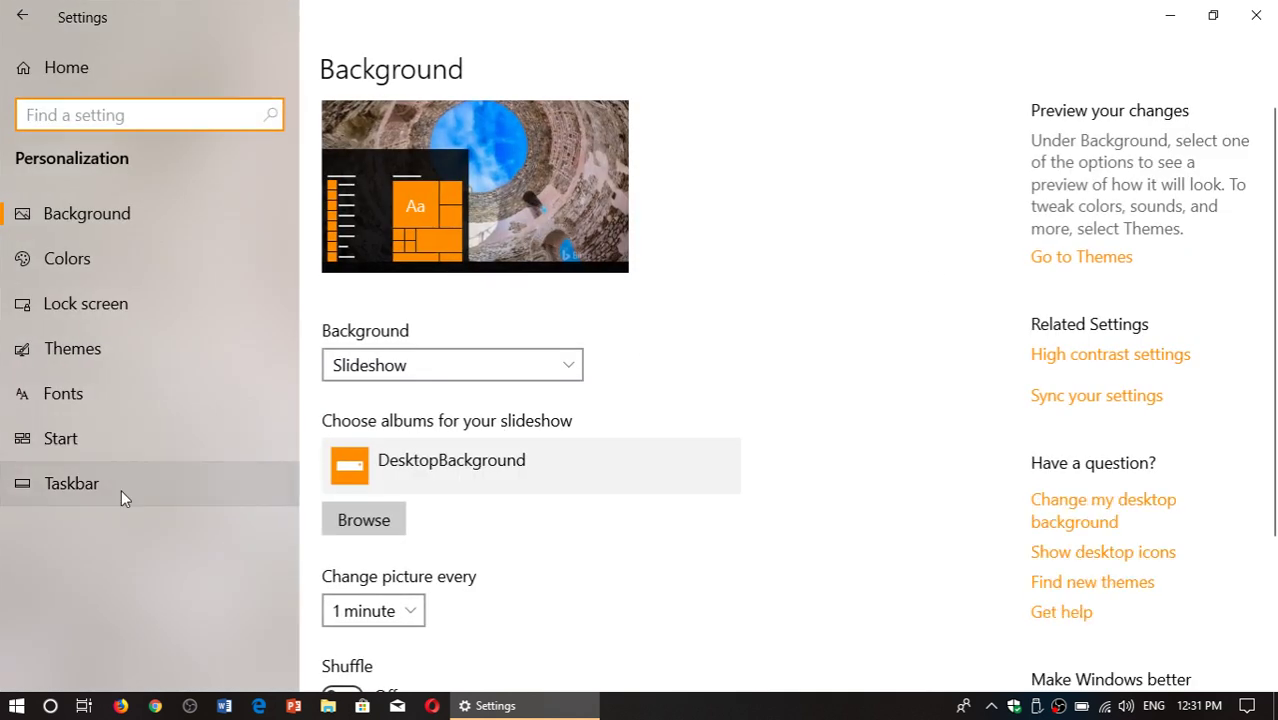
left_click(120, 490)
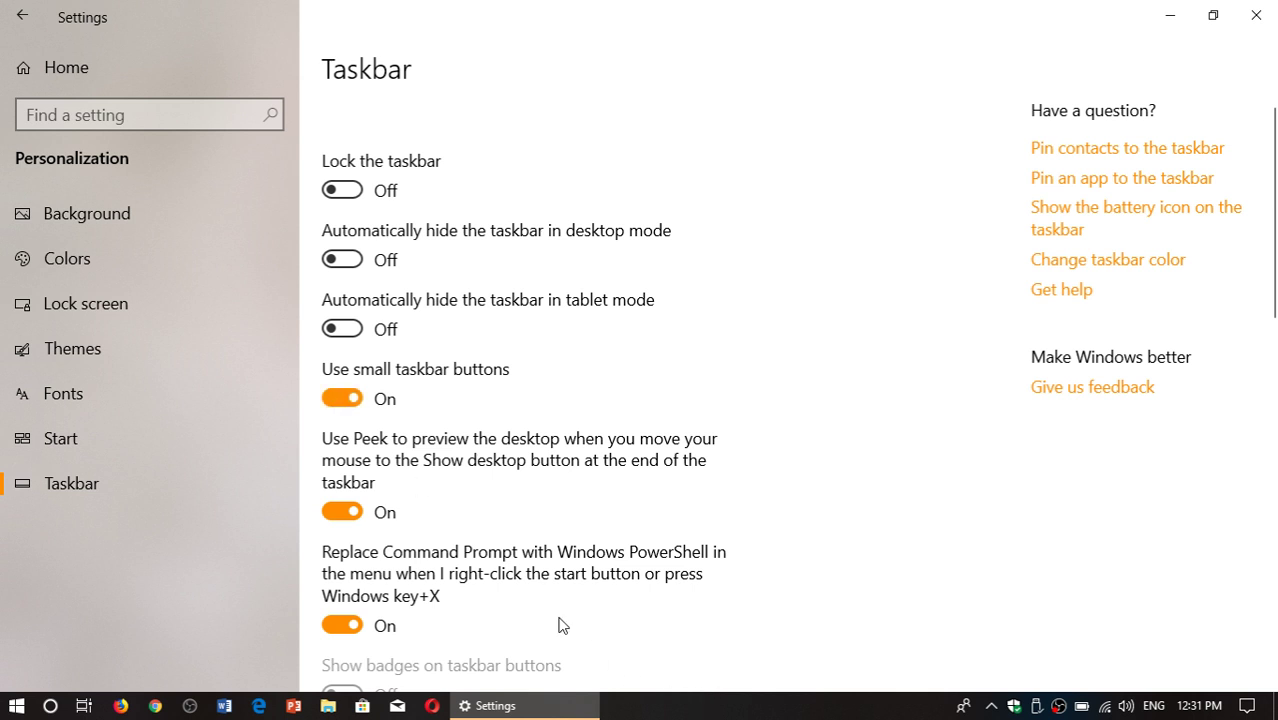
Step: Toggle 'Use small taskbar buttons' off and on again, then close Settings
left_click(338, 400)
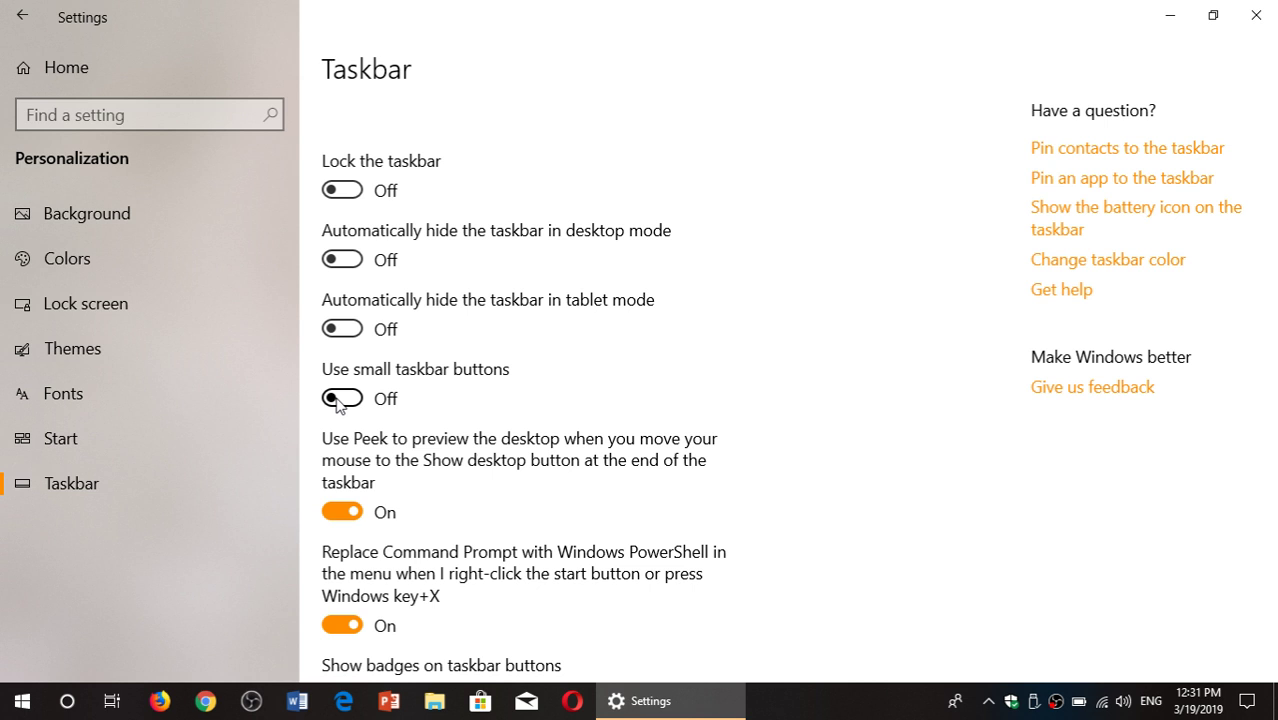
left_click(338, 400)
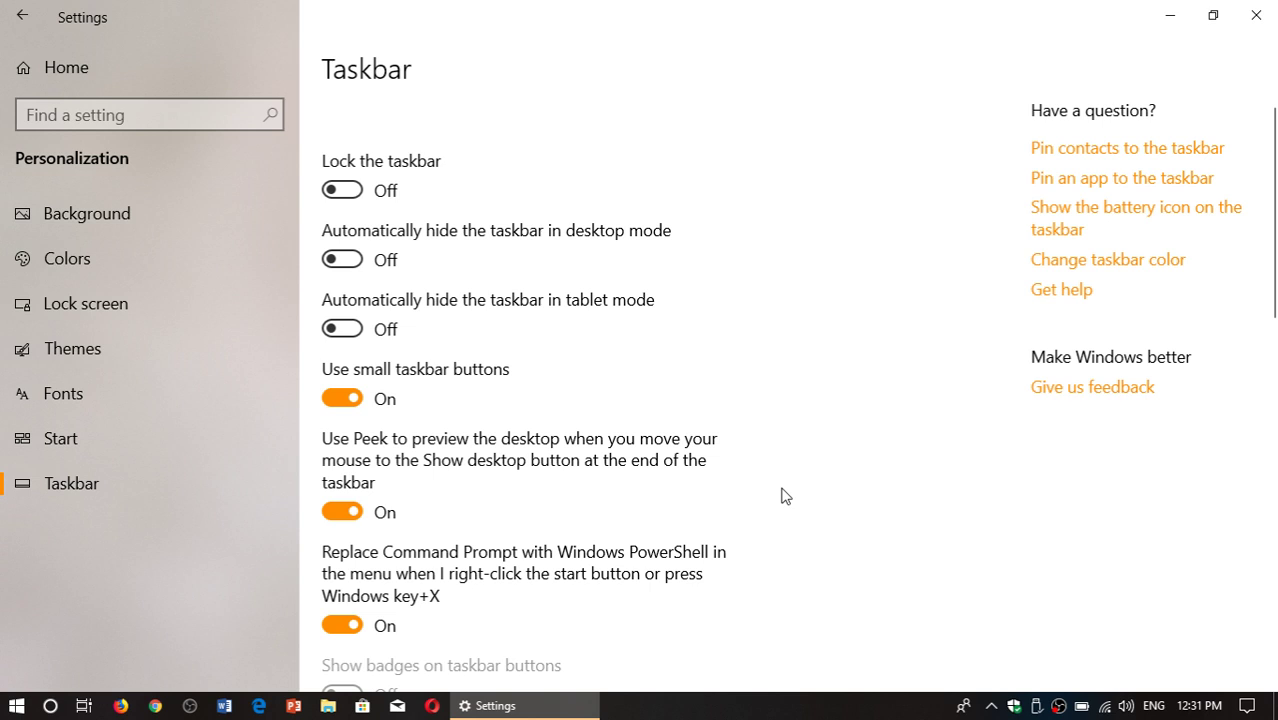
left_click(1256, 15)
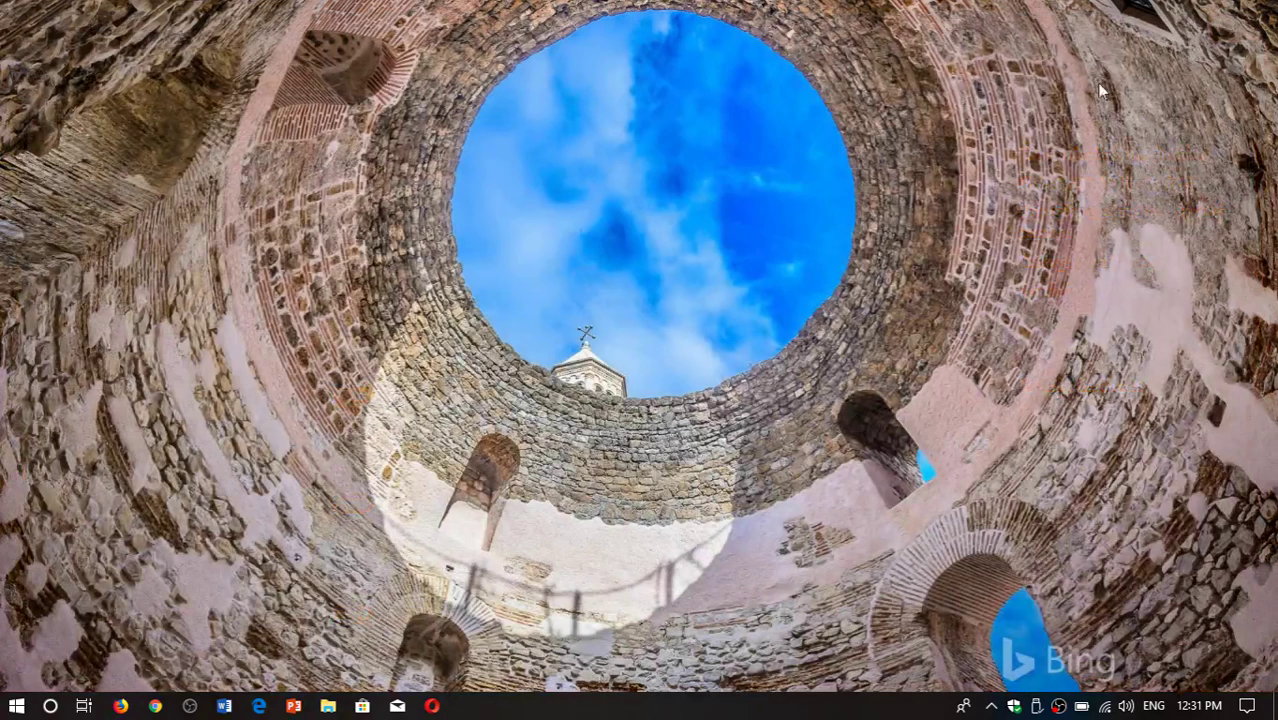